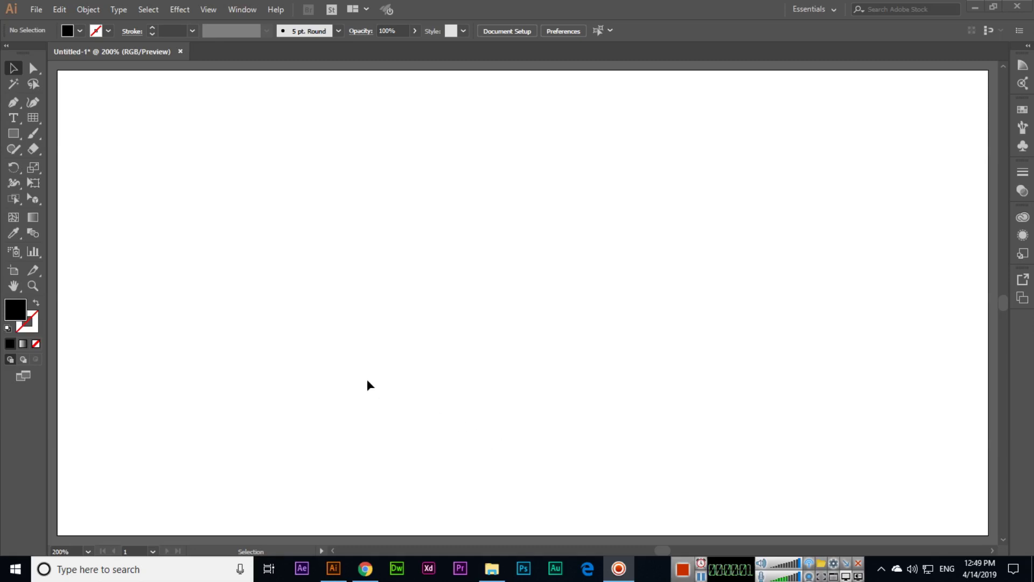
# Draw a large circle in the middle of the artboard with the Ellipse Tool.
pyautogui.click(13, 218)
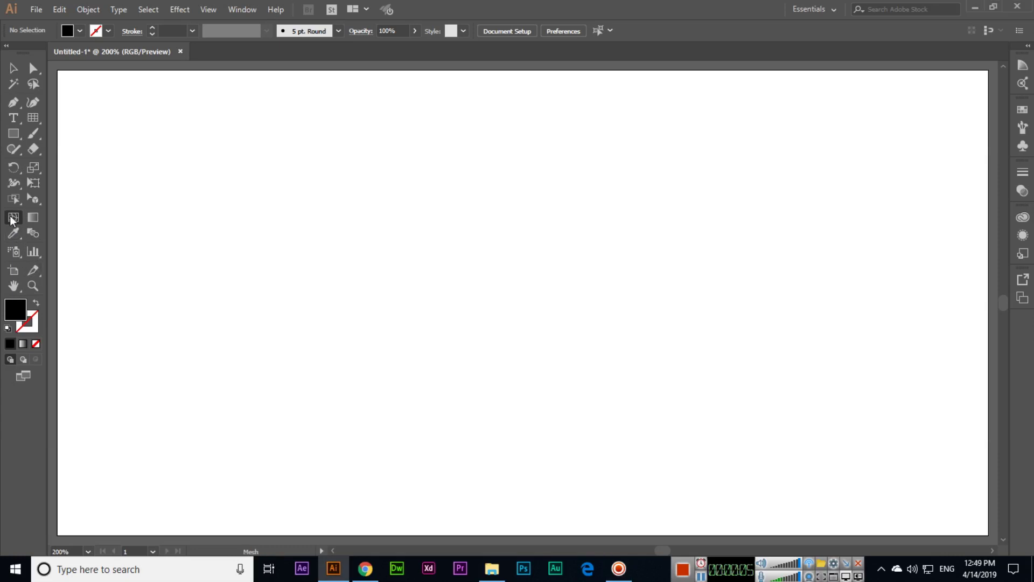
pyautogui.click(14, 69)
pyautogui.press('u')
pyautogui.moveTo(13, 133); pyautogui.dragTo(97, 169)
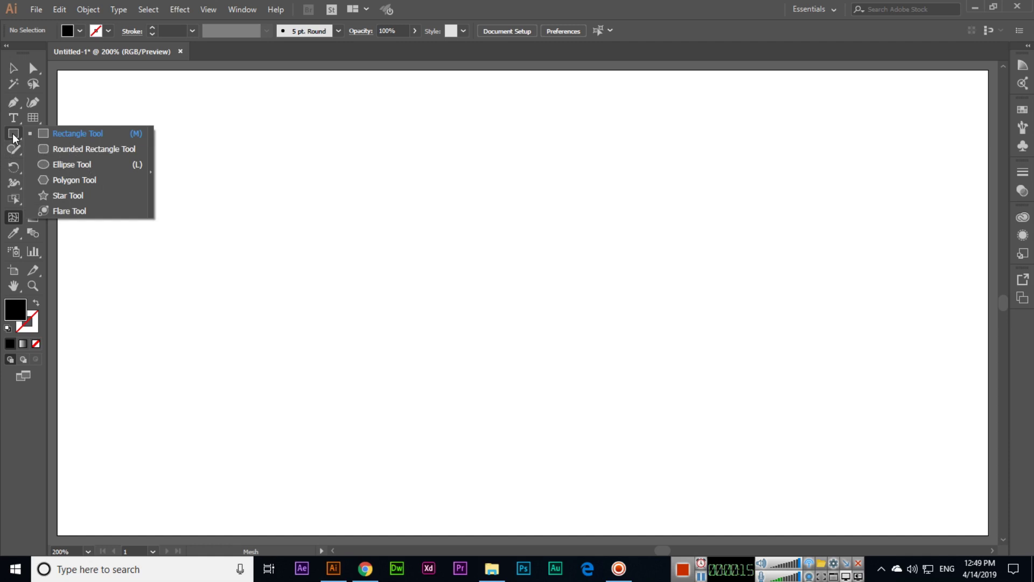
pyautogui.click(97, 169)
pyautogui.moveTo(347, 146); pyautogui.dragTo(713, 511)
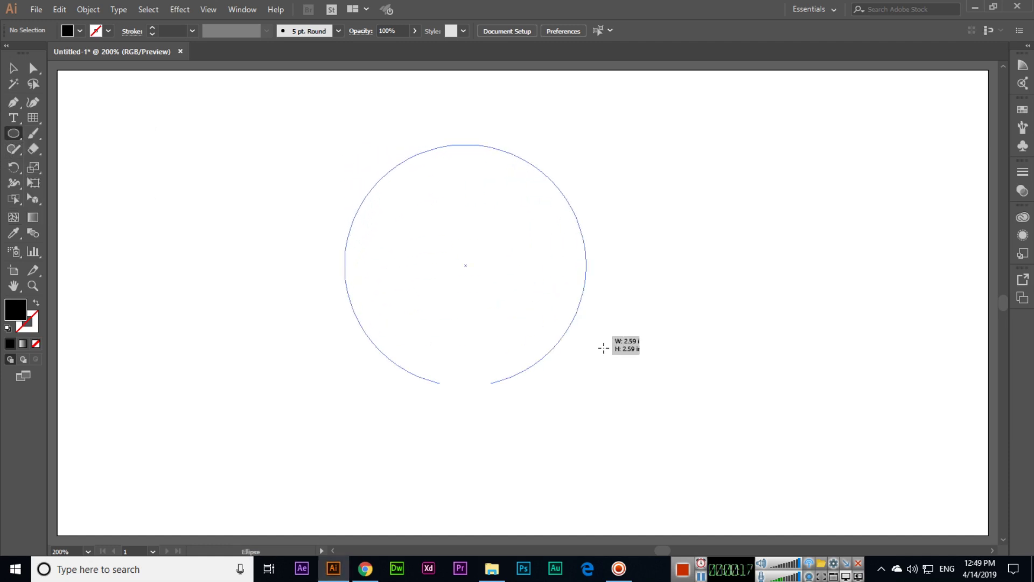
# Nudge the circle slightly up and left and fill it with a red swatch.
pyautogui.press('v')
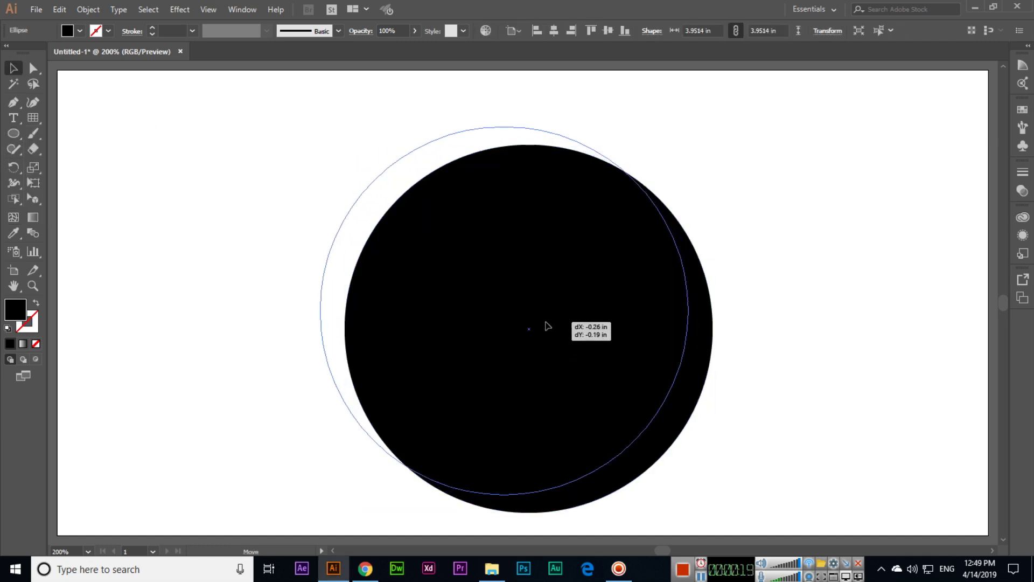
pyautogui.moveTo(554, 362); pyautogui.dragTo(530, 343)
pyautogui.click(81, 31)
pyautogui.click(46, 71)
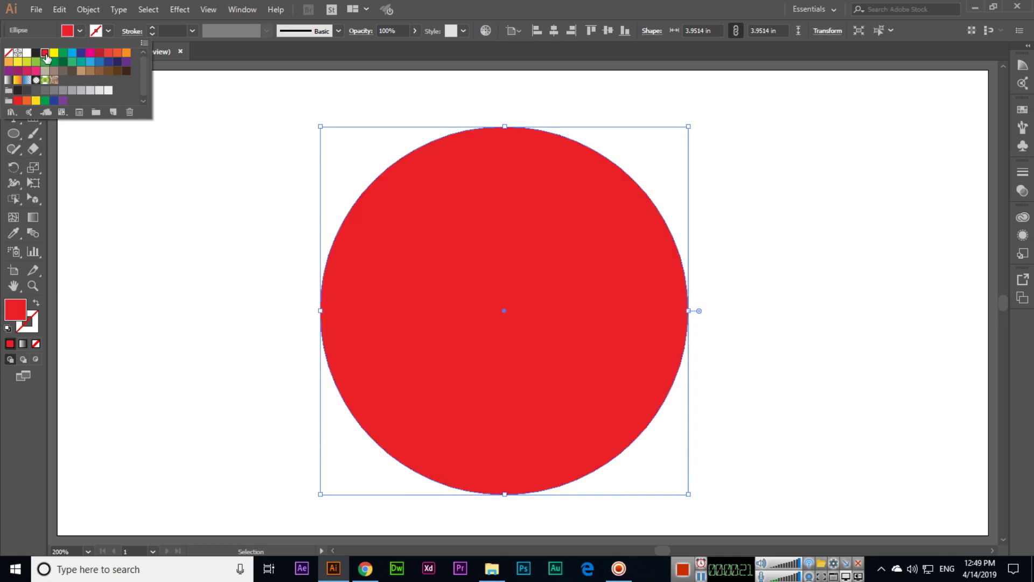
pyautogui.click(393, 73)
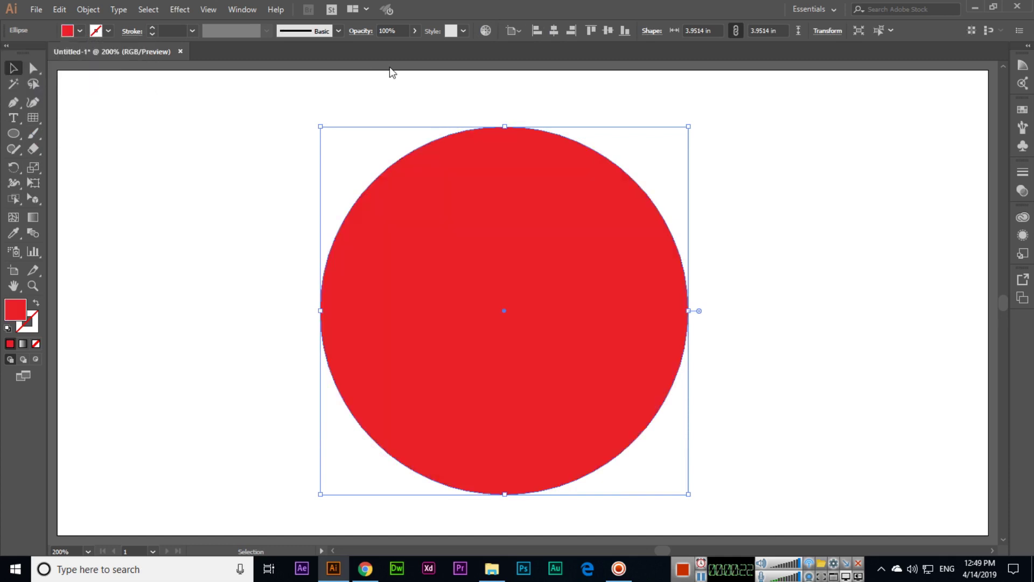
pyautogui.click(13, 218)
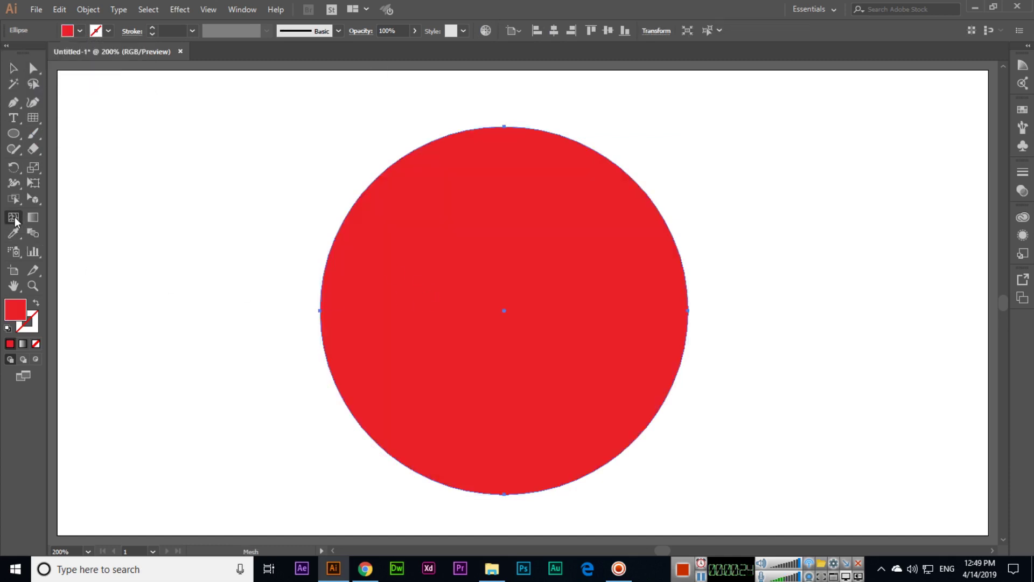
# Add five mesh points across the circle, then select the upper-right mesh point.
pyautogui.click(373, 300)
pyautogui.click(420, 364)
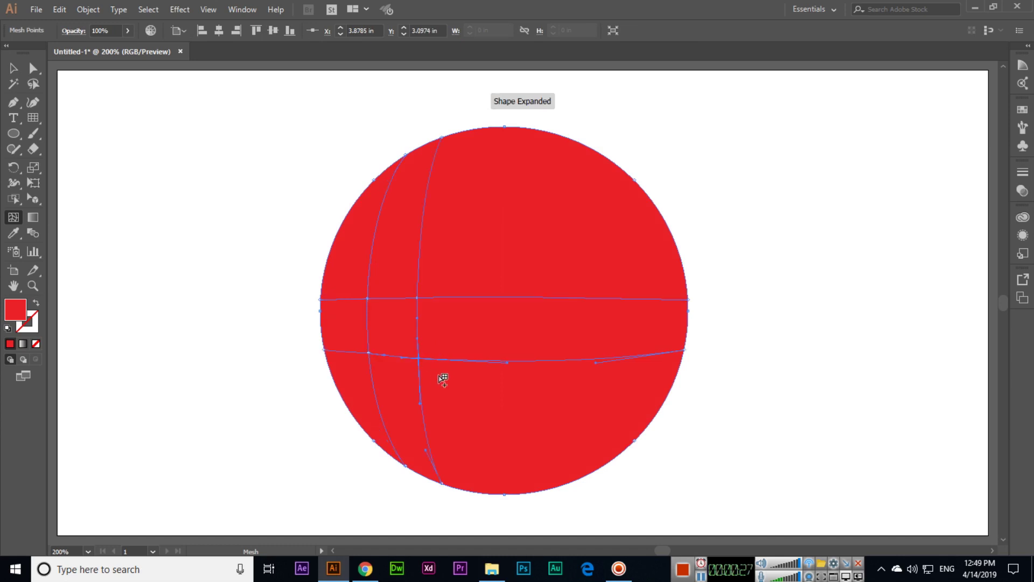
pyautogui.click(489, 431)
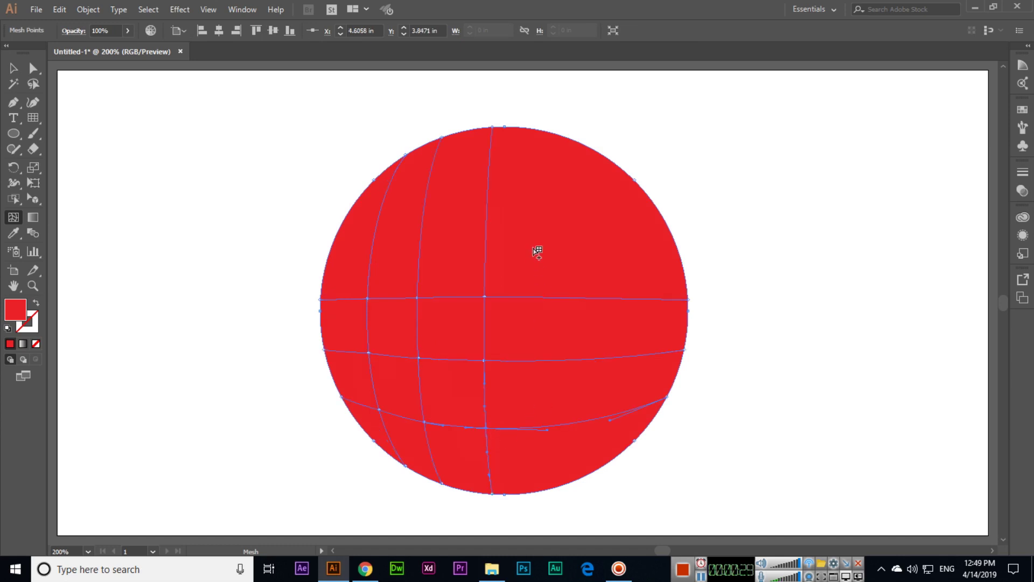
pyautogui.click(545, 236)
pyautogui.click(589, 182)
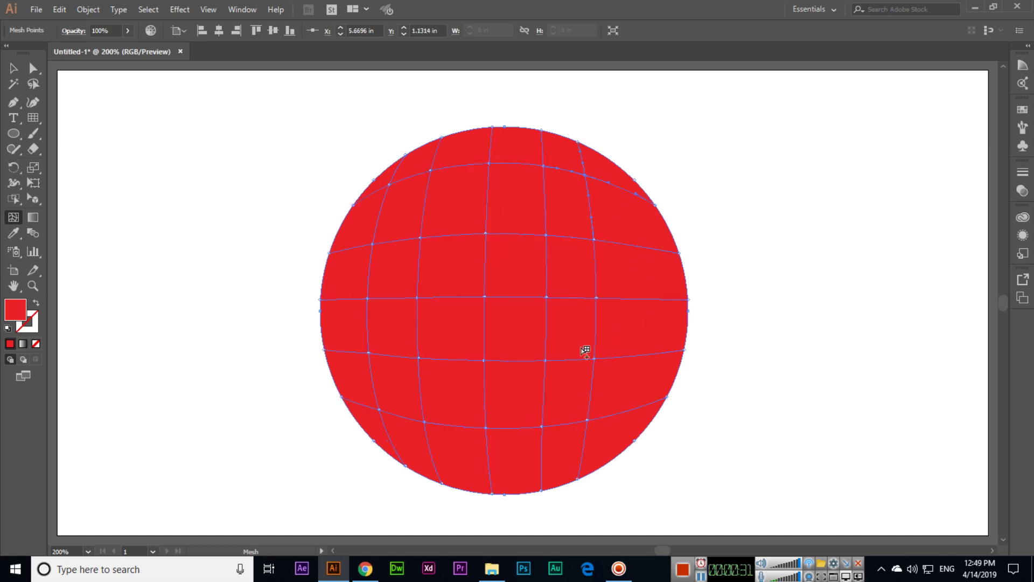
pyautogui.click(549, 238)
pyautogui.doubleClick(19, 313)
# Colour the selected upper-right mesh point white, then deselect.
pyautogui.moveTo(457, 162); pyautogui.dragTo(828, 174)
pyautogui.click(721, 214)
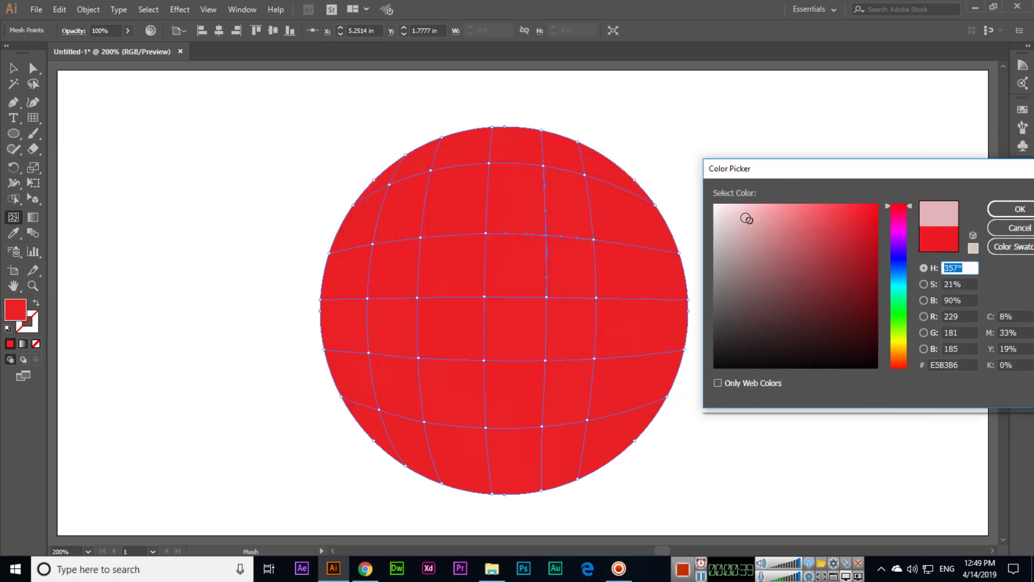
pyautogui.press('Return')
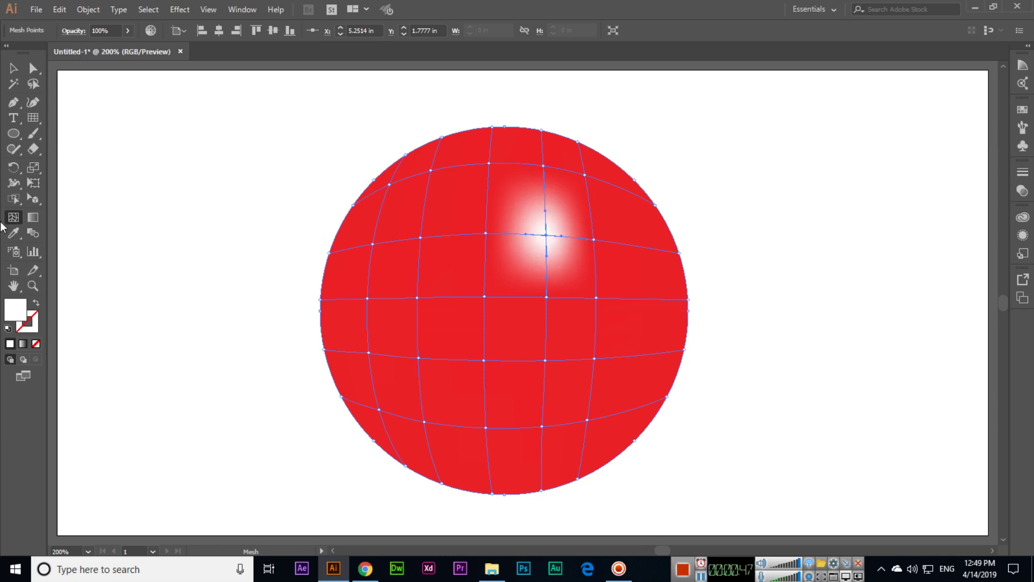
pyautogui.click(14, 69)
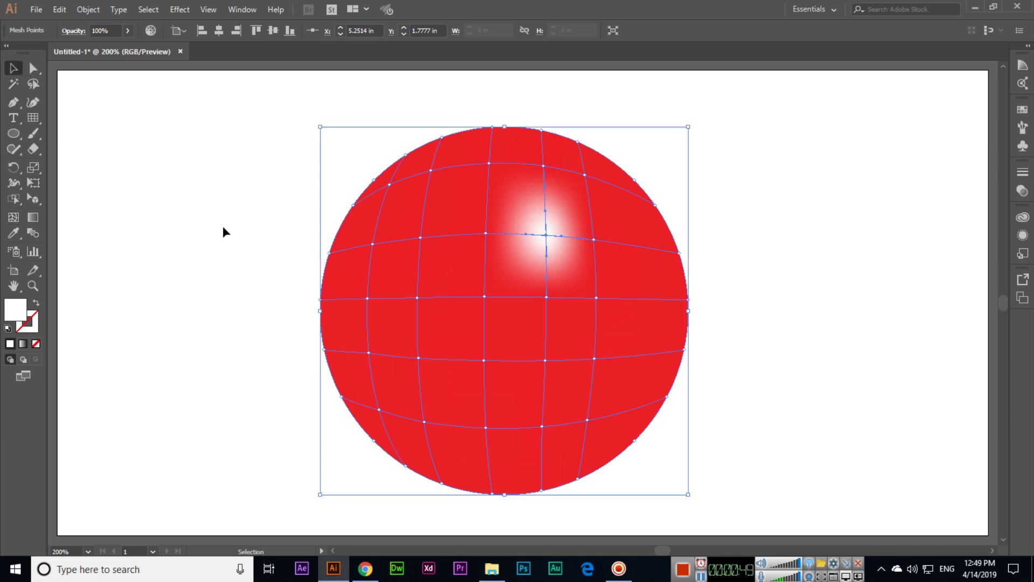
pyautogui.click(224, 232)
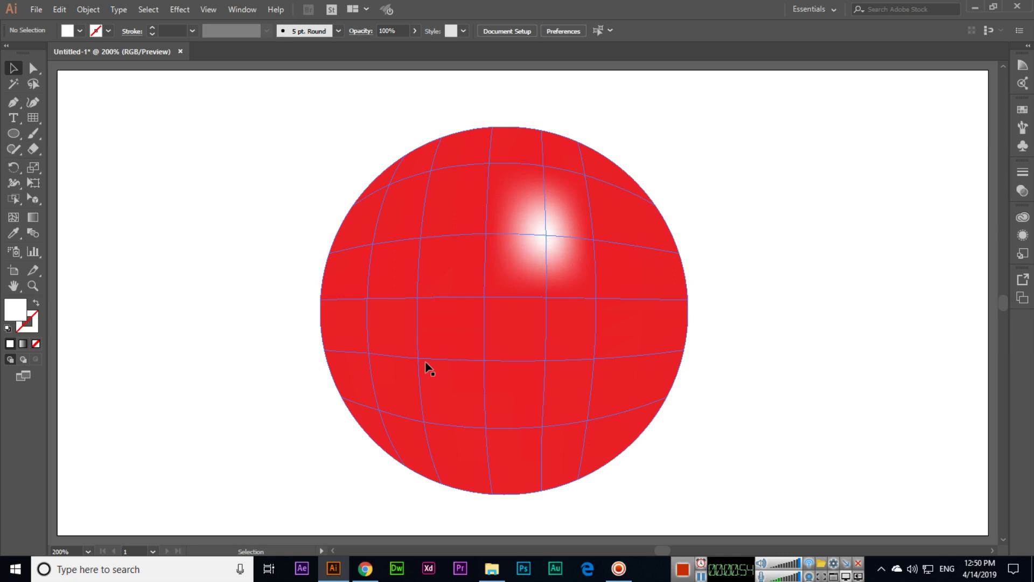
pyautogui.click(13, 217)
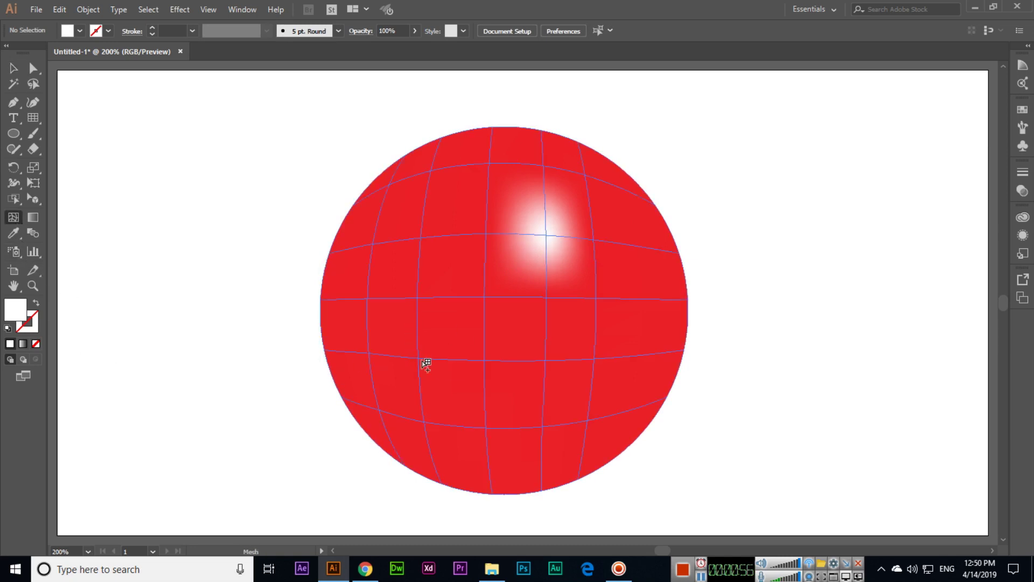
pyautogui.click(430, 424)
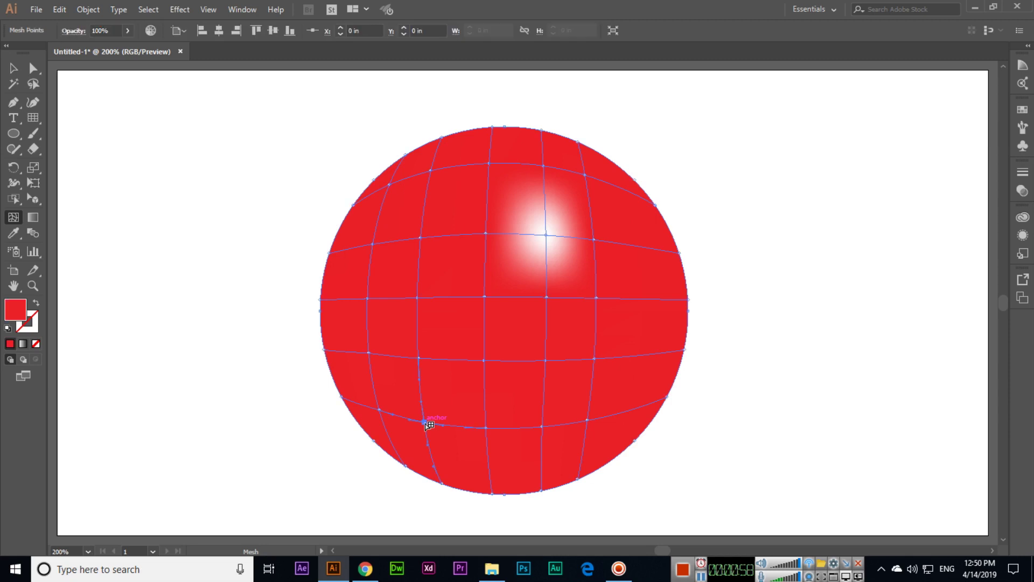
pyautogui.doubleClick(16, 309)
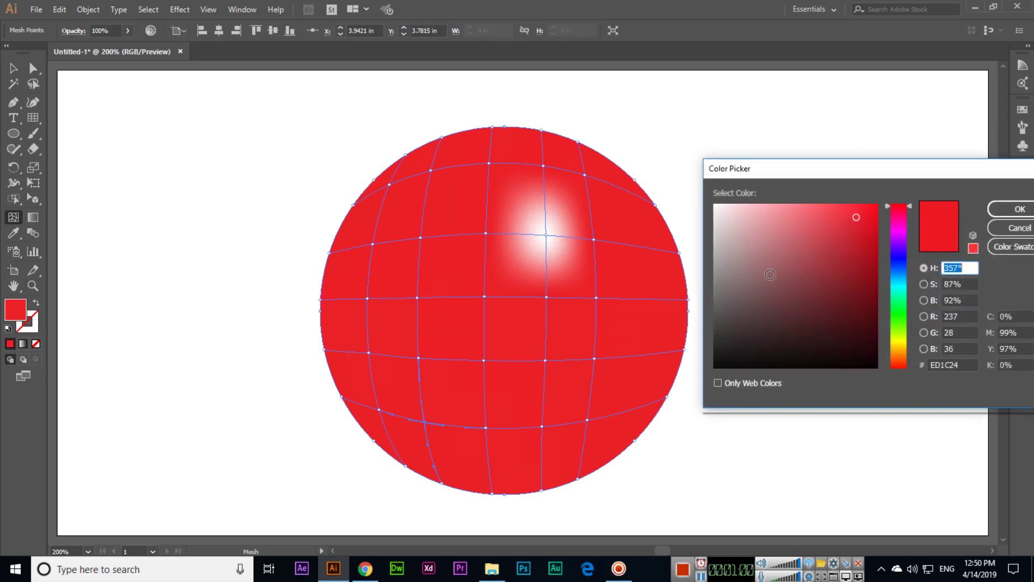
pyautogui.click(717, 209)
pyautogui.press('Return')
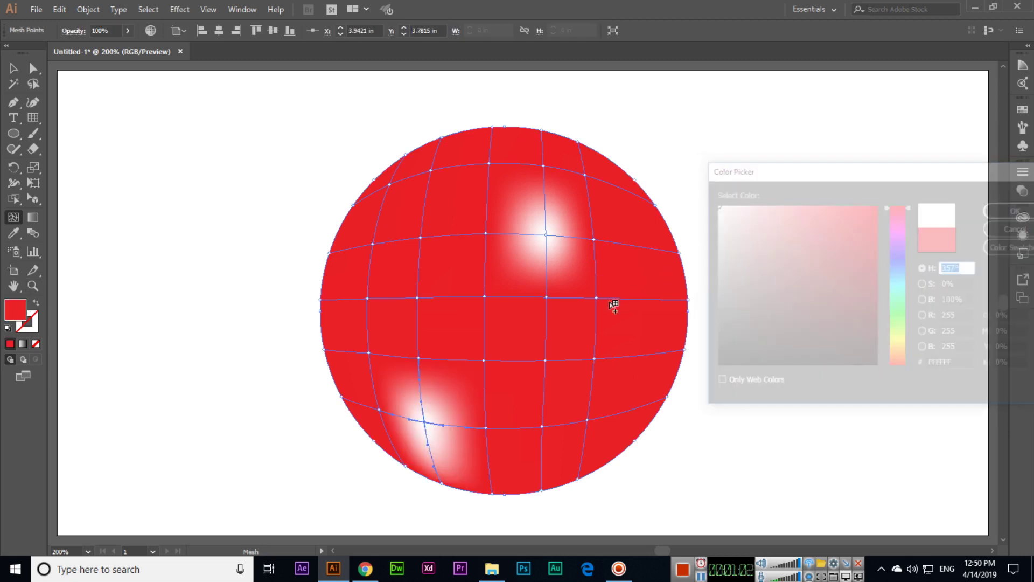
pyautogui.press('v')
pyautogui.click(769, 239)
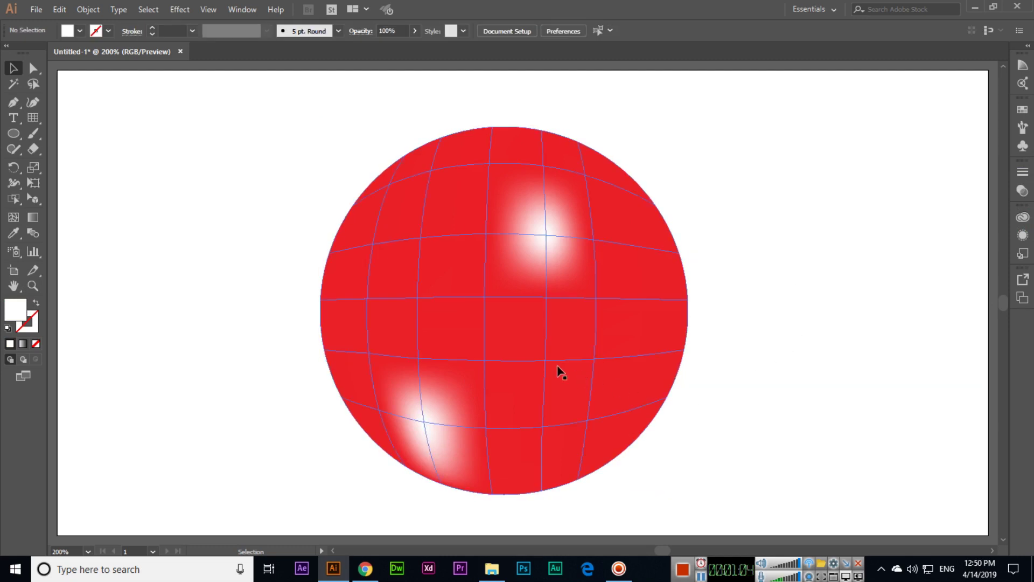
pyautogui.hotkey('ctrl', 'z')
pyautogui.click(860, 234)
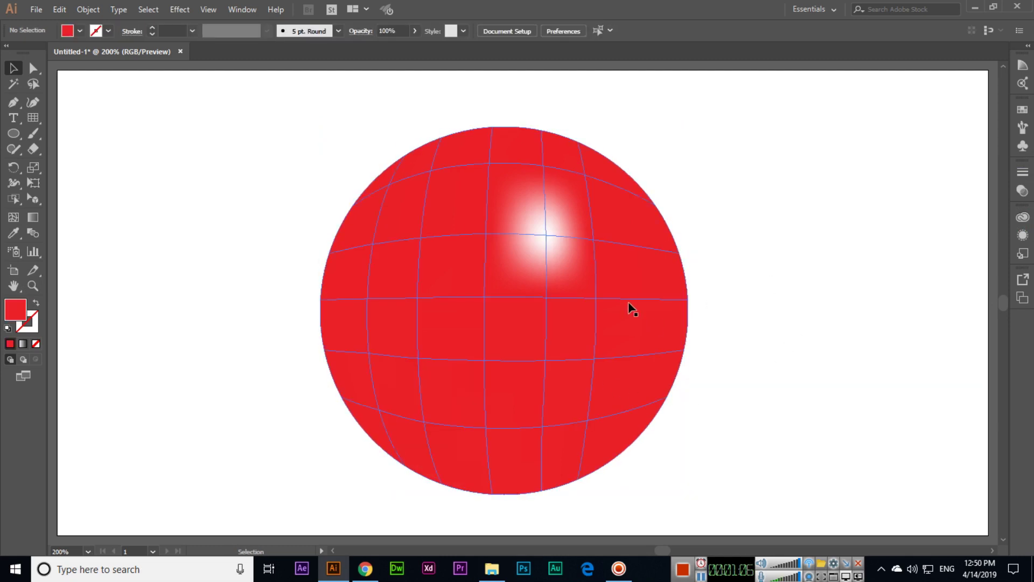